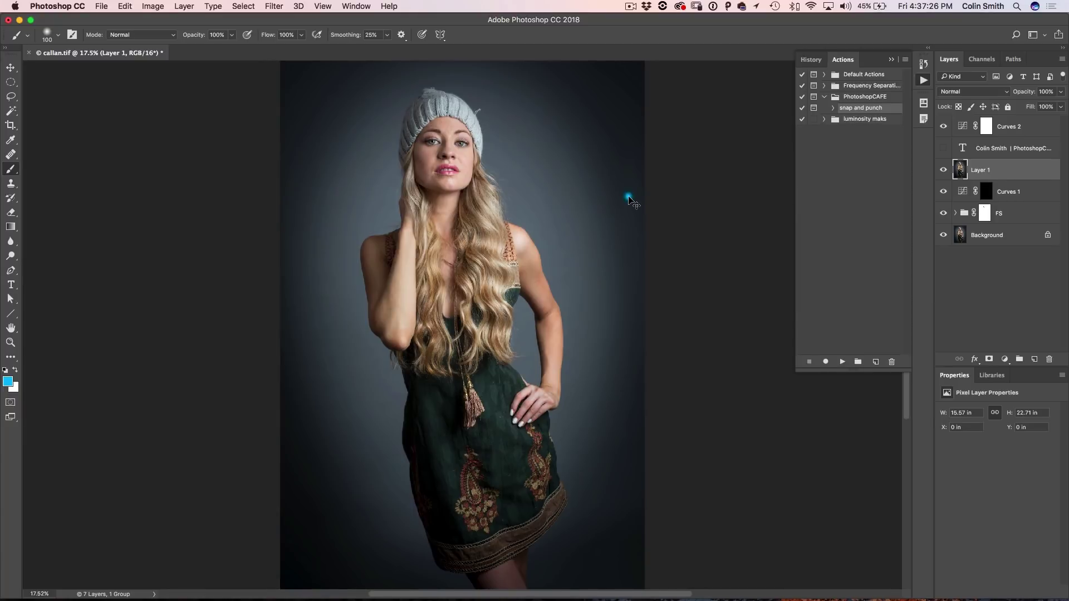
View at 100% and move Layer 1 down and right until the model's face is centred
key(super+1)
key(v)
drag(457, 251, 504, 595)
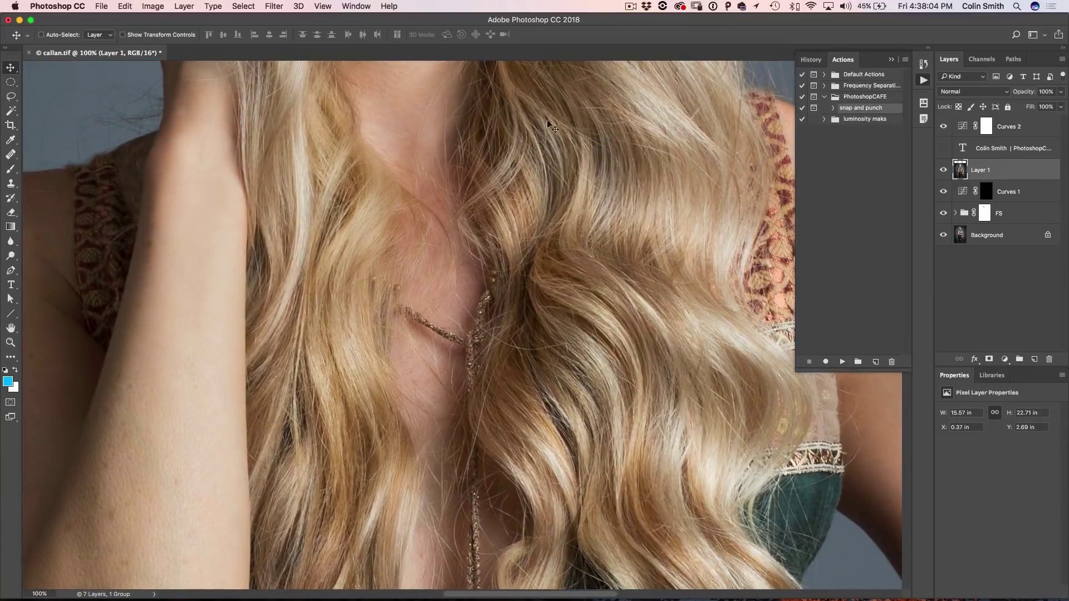
drag(546, 232, 631, 570)
drag(626, 281, 638, 338)
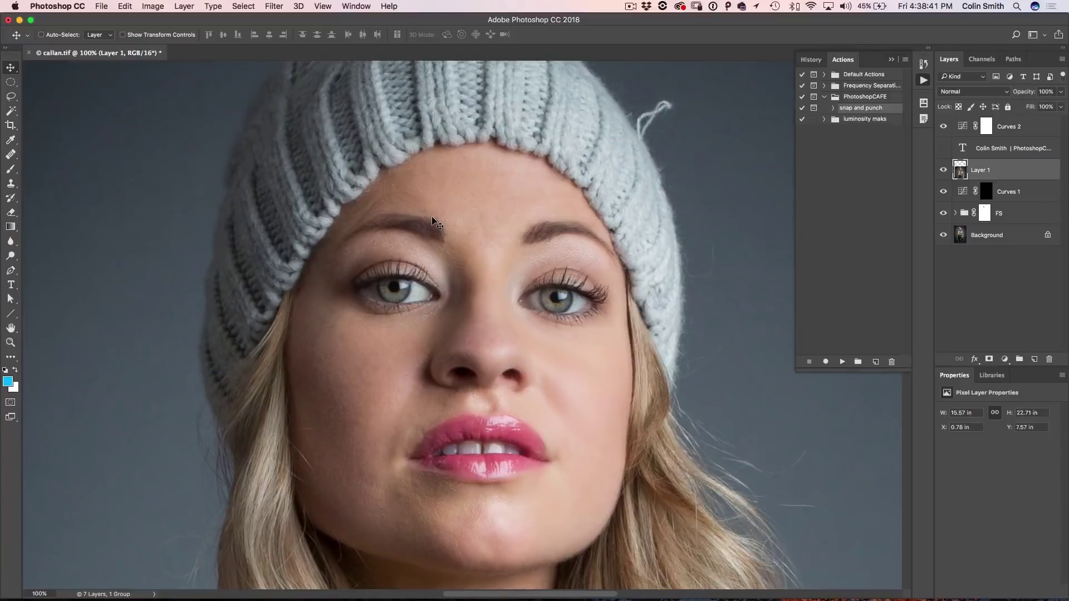
Open and dismiss the Window menu, then fold up the PhotoshopCAFE action set
click(357, 6)
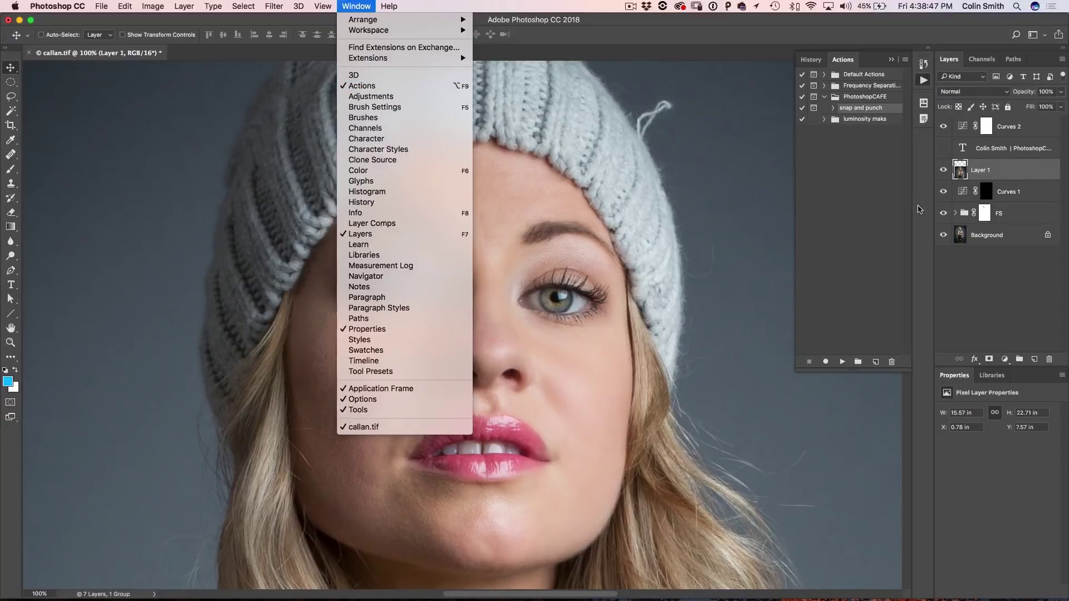
click(866, 209)
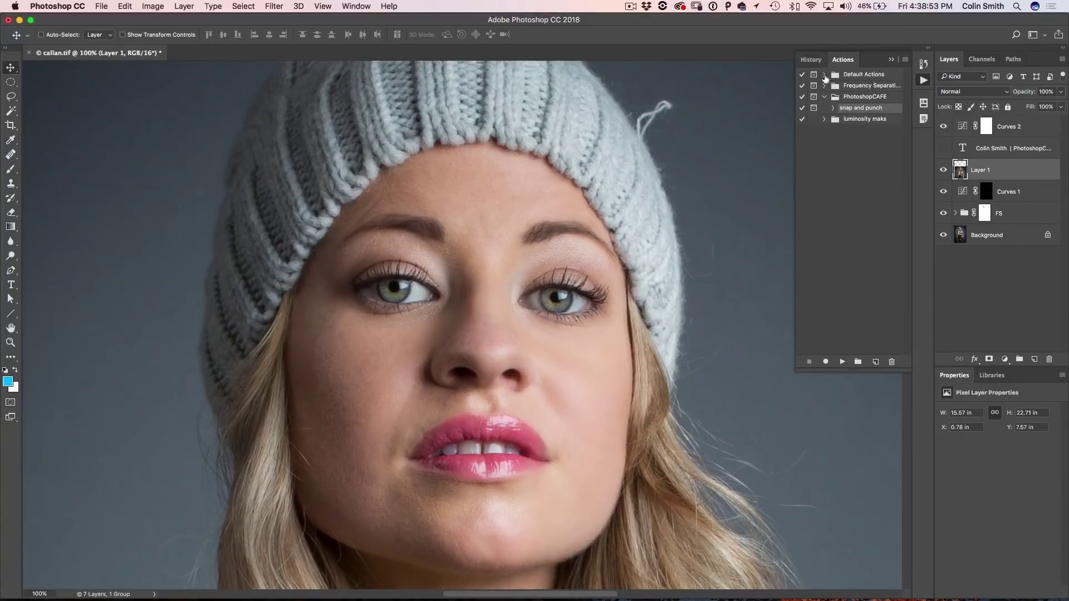
click(825, 98)
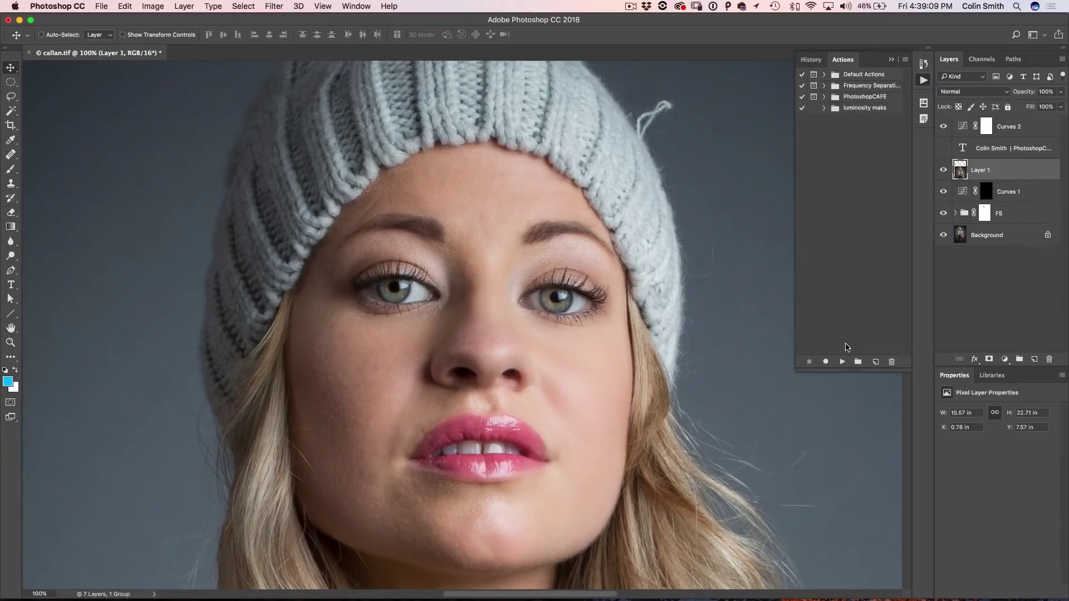
Create an action named 'HP Sharpen' in the PhotoshopCAFE set and start recording it
click(876, 361)
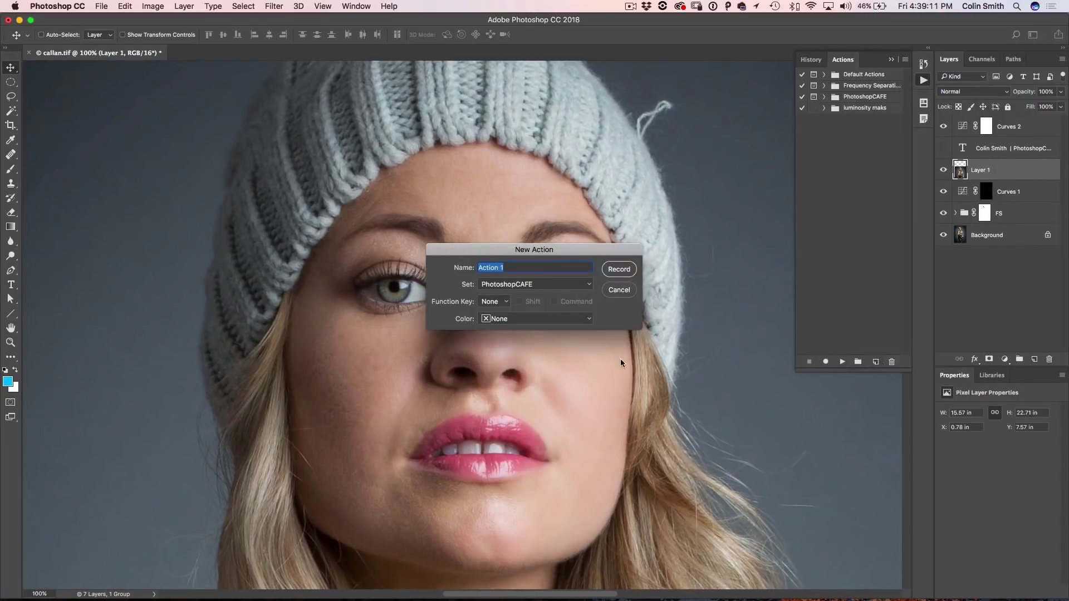
text(HP Sharpen)
click(547, 285)
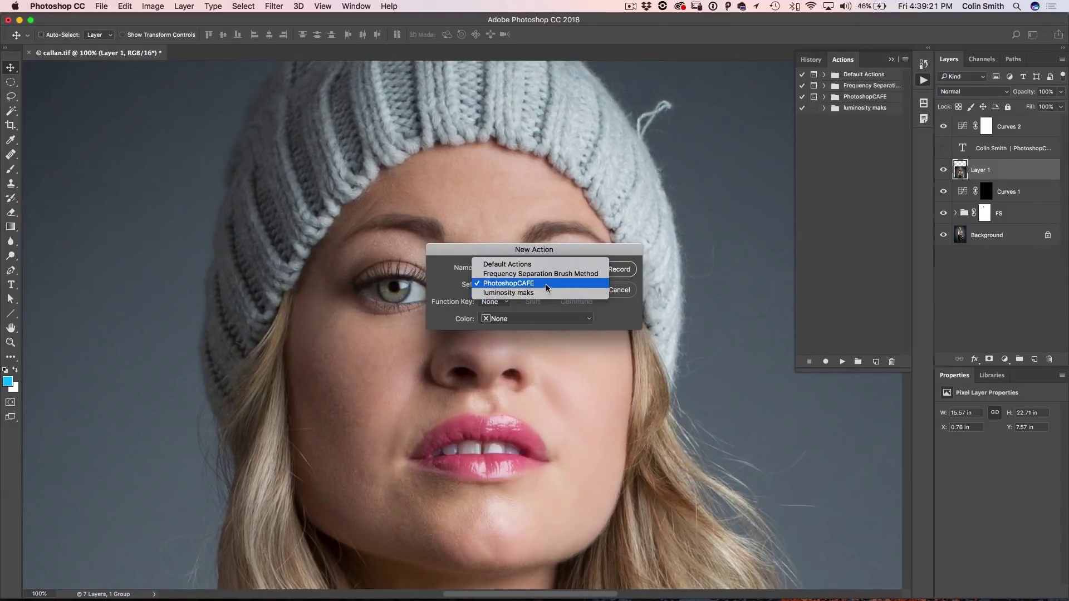
click(546, 287)
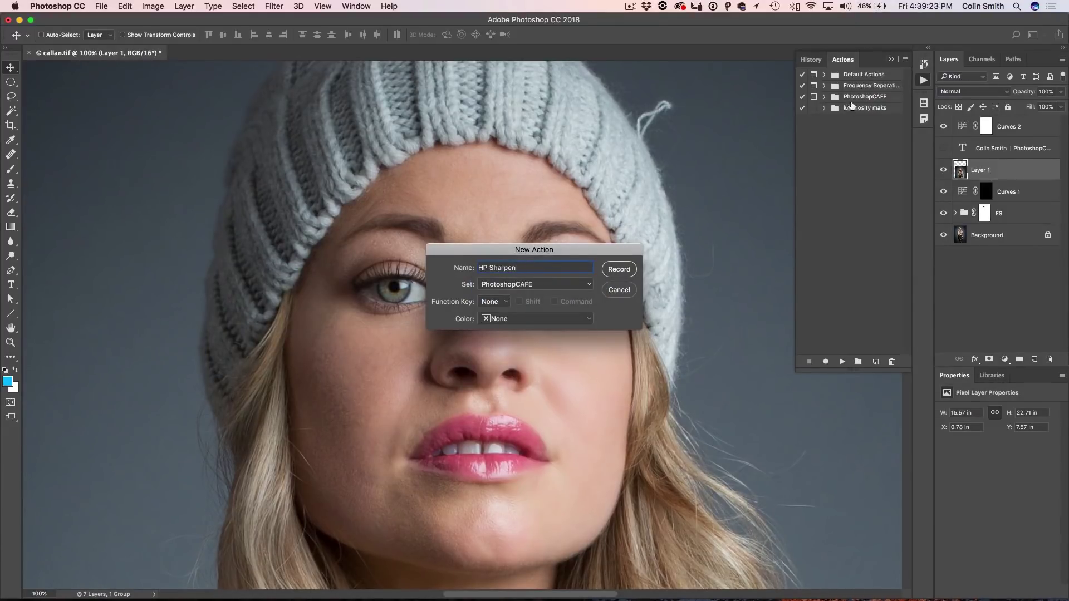
click(619, 271)
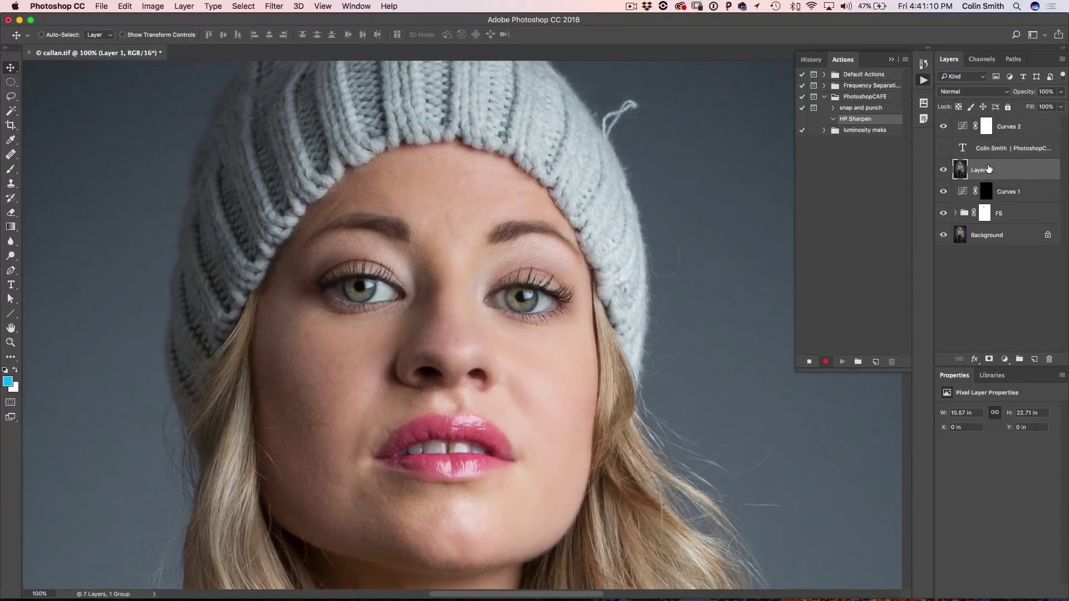
Duplicate Layer 1 with Cmd+J and give the copy the Overlay blend mode
key(super+j)
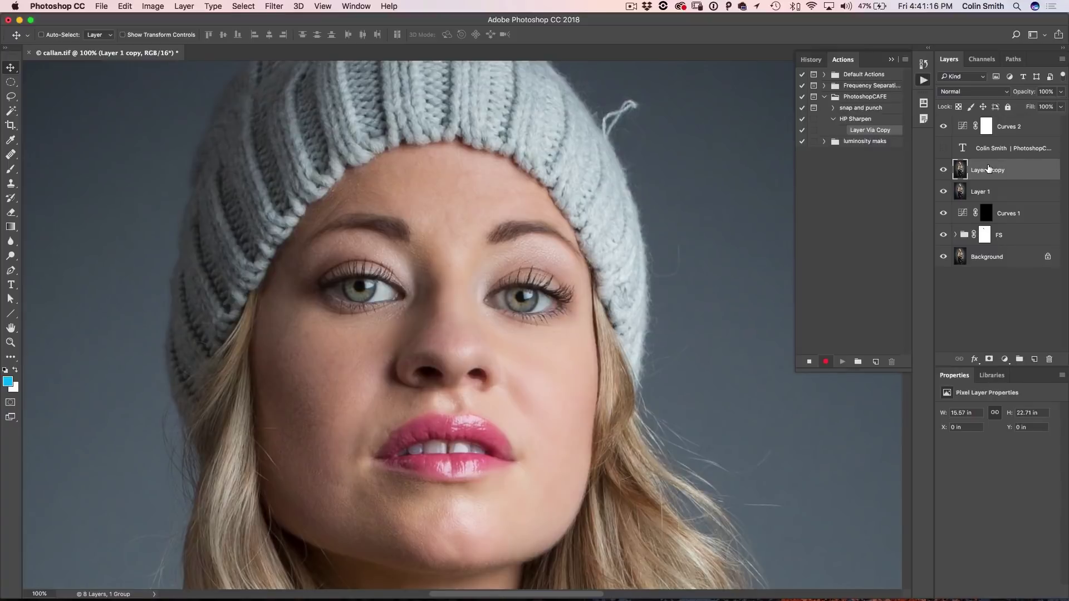
click(972, 92)
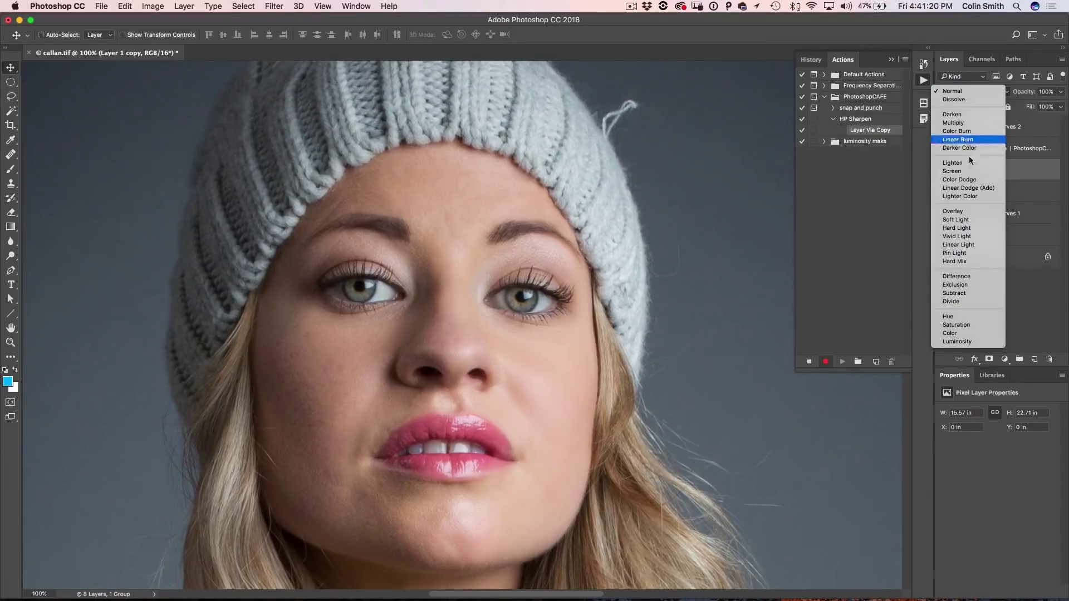
click(974, 213)
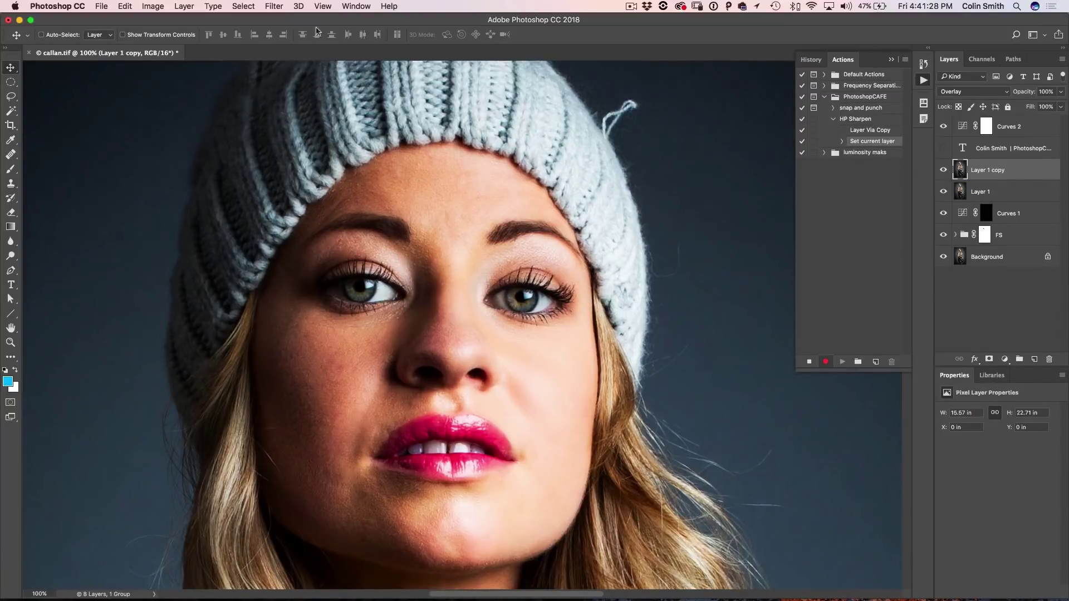
click(275, 6)
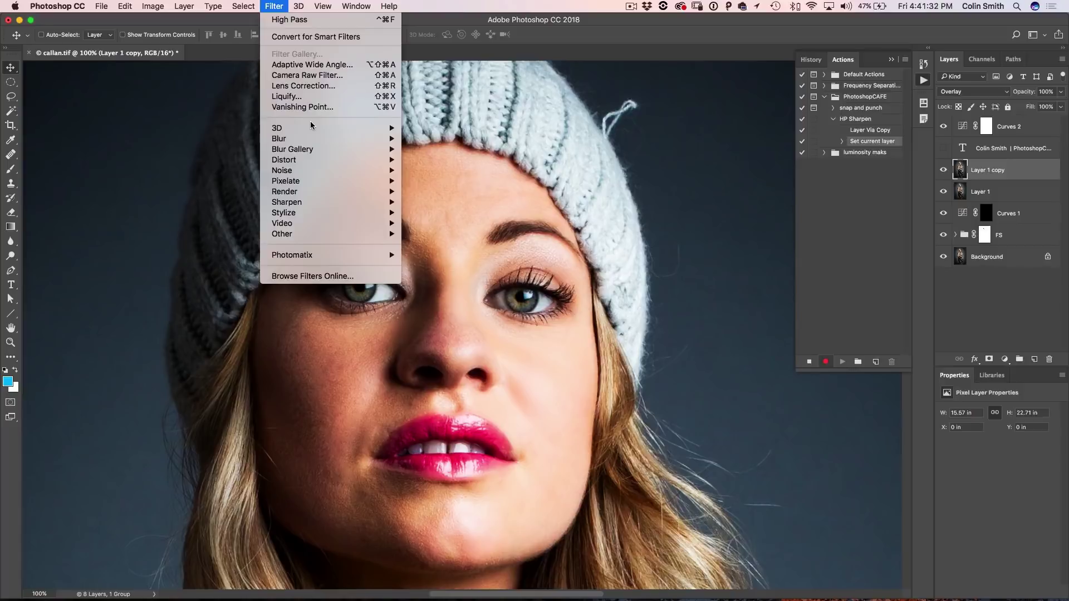
Apply Filter > Other > High Pass to Layer 1 copy
mouse_move(324, 237)
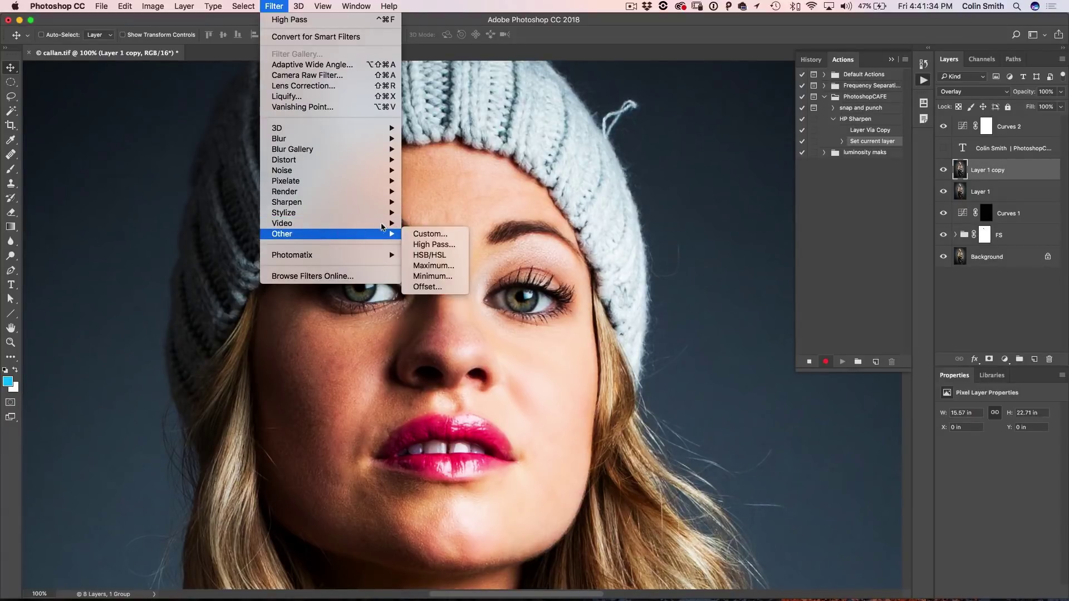
click(432, 245)
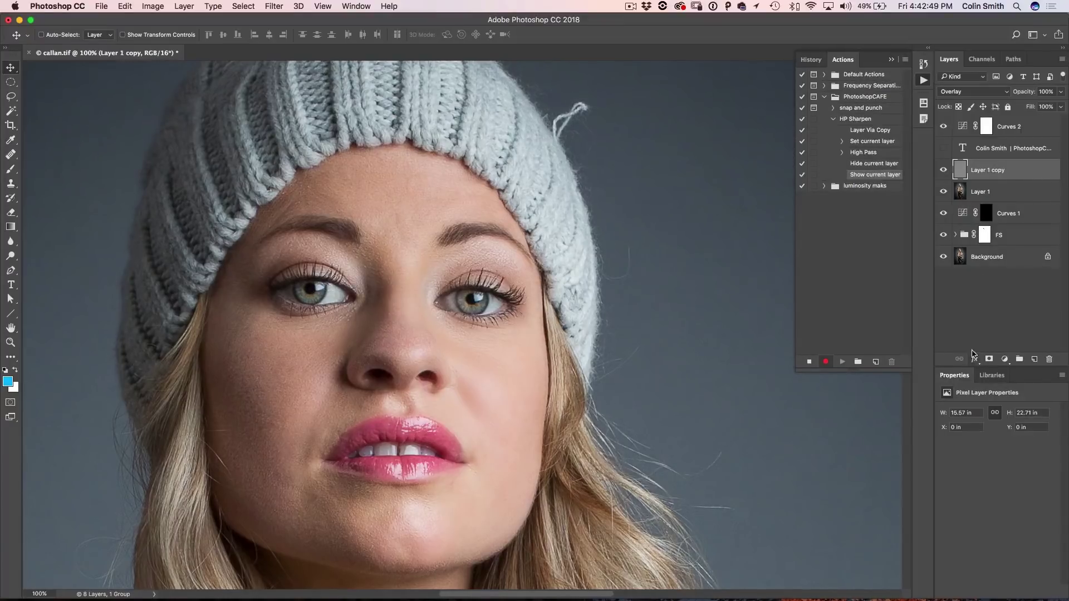
Add a white layer mask to Layer 1 copy and check the brush settings
click(989, 360)
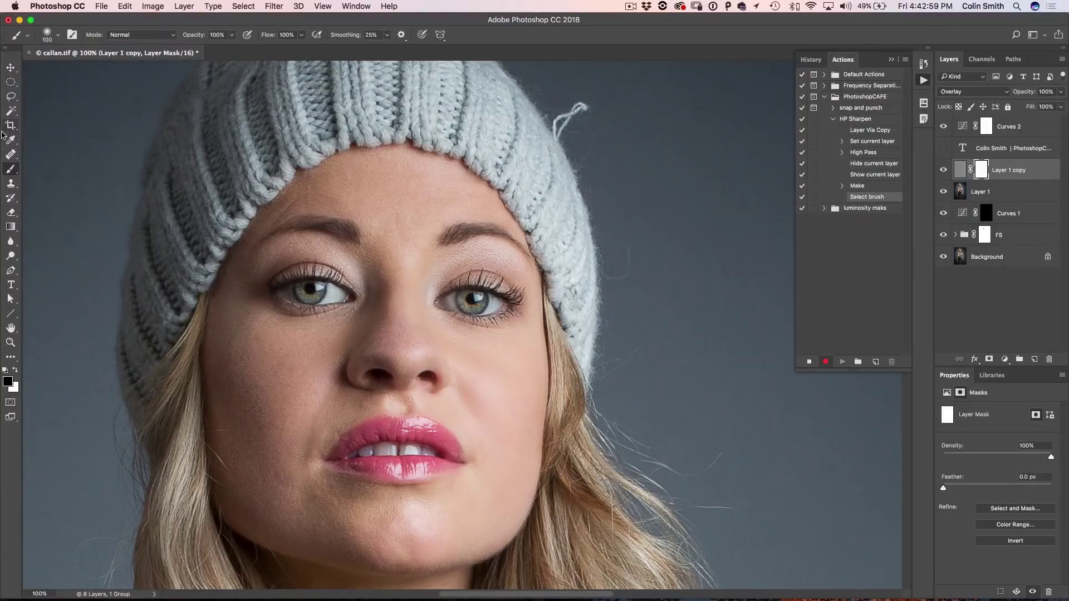
click(59, 36)
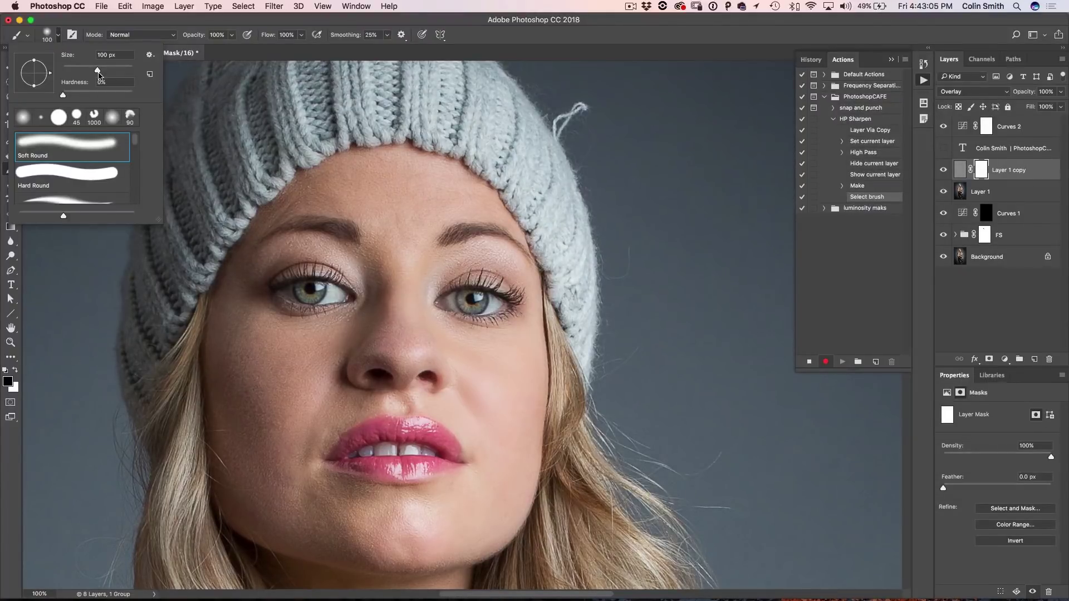
click(178, 19)
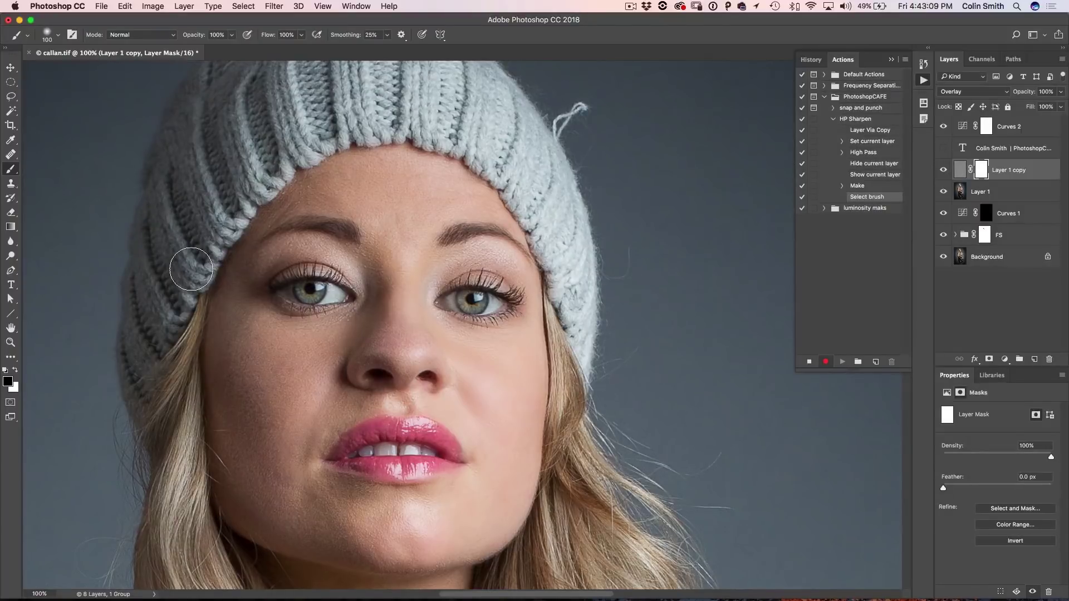
Reset the colours to default, swap them, and stop recording HP Sharpen
key(d)
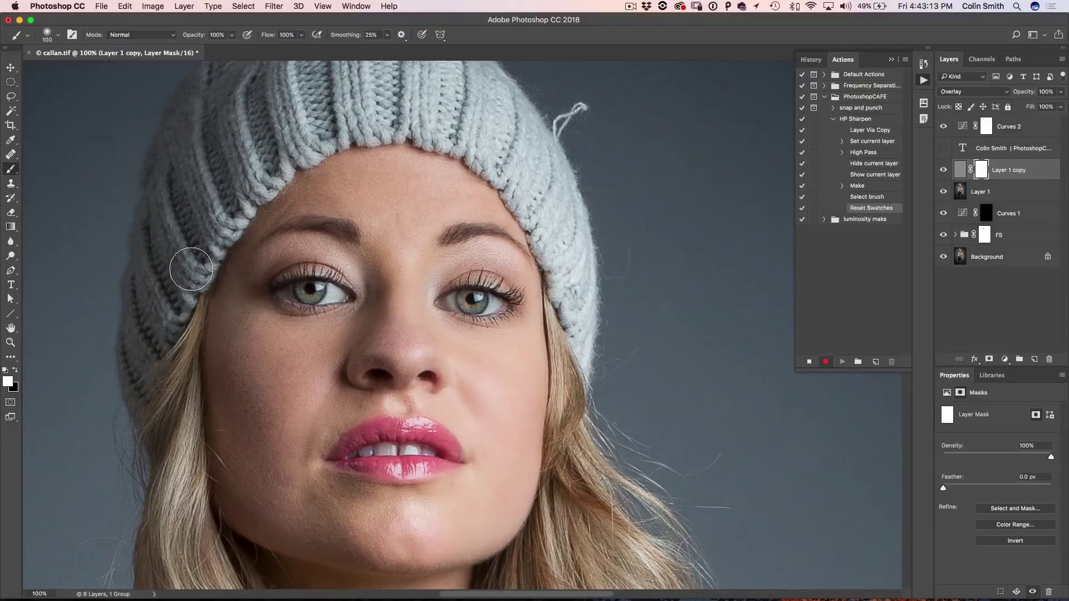
key(x)
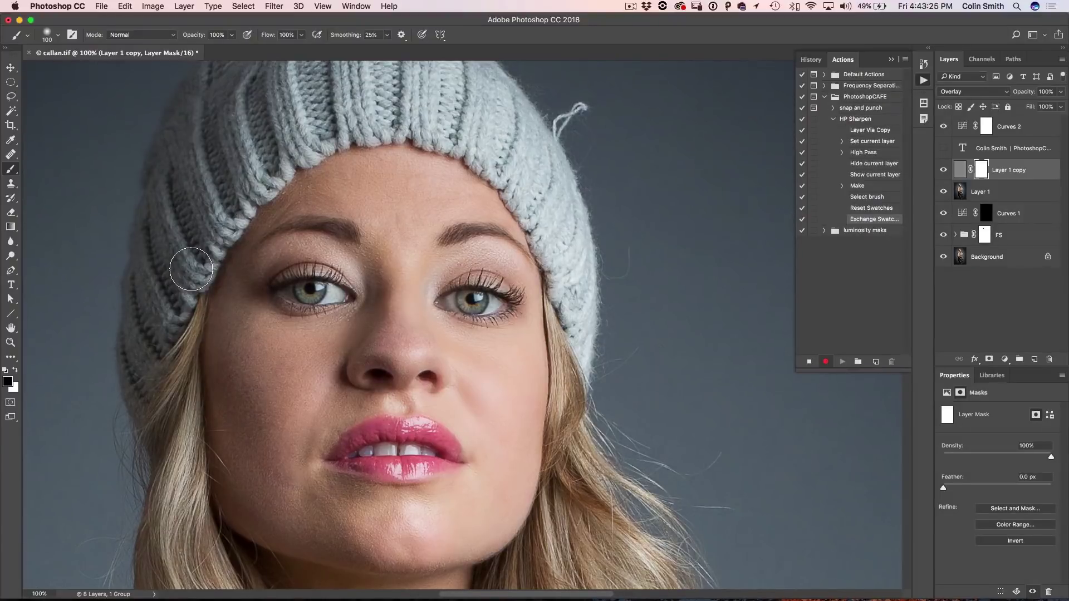
click(810, 362)
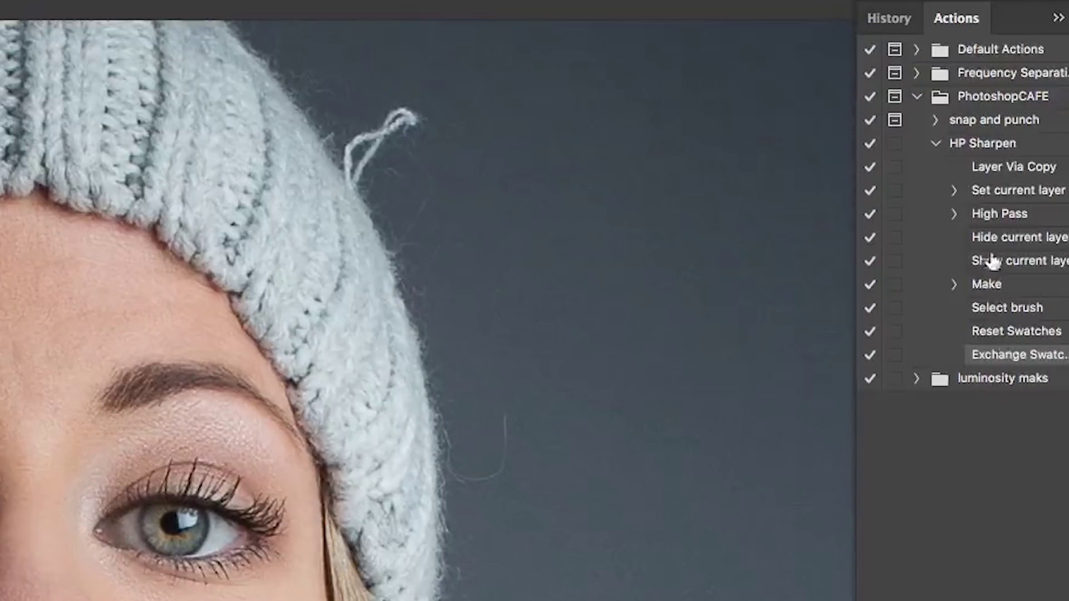
Turn on the dialog toggle for HP Sharpen's High Pass step
click(954, 215)
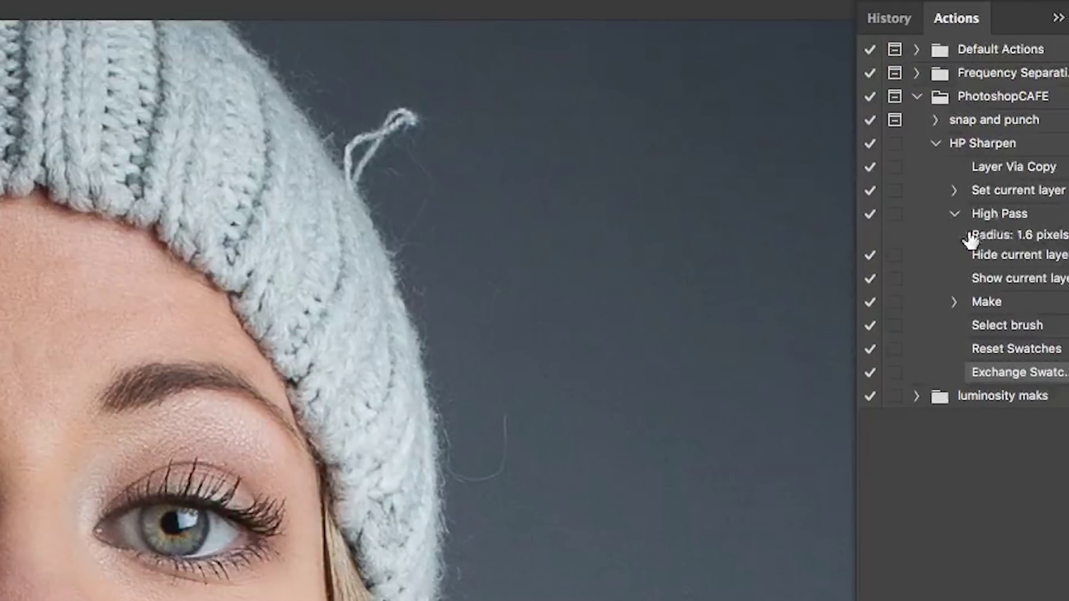
click(895, 217)
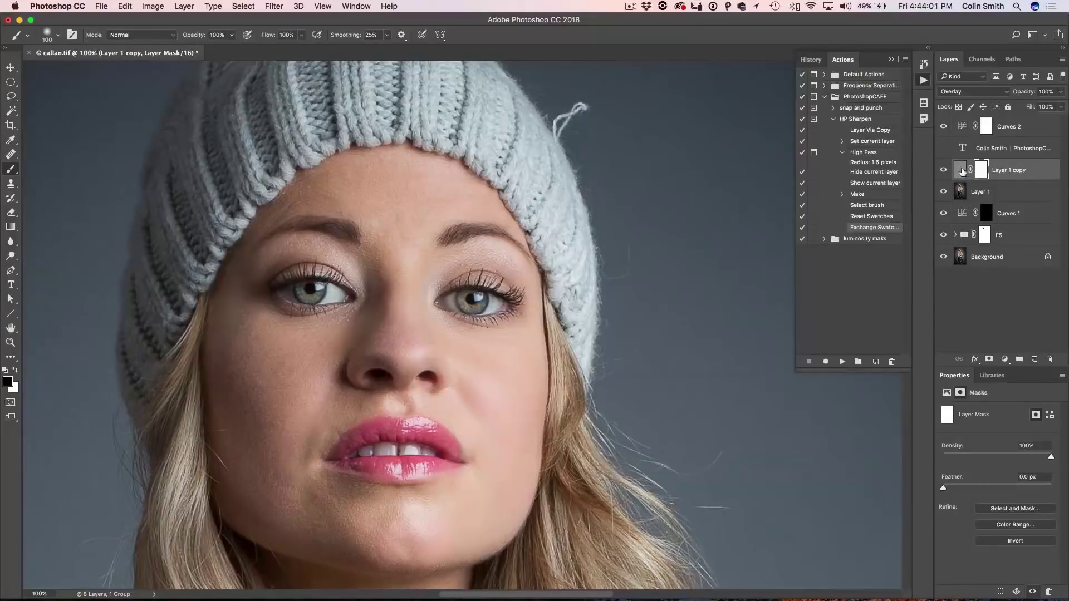
Delete Layer 1 copy, then play HP Sharpen and accept the 1.6-pixel High Pass radius
click(961, 170)
key(Delete)
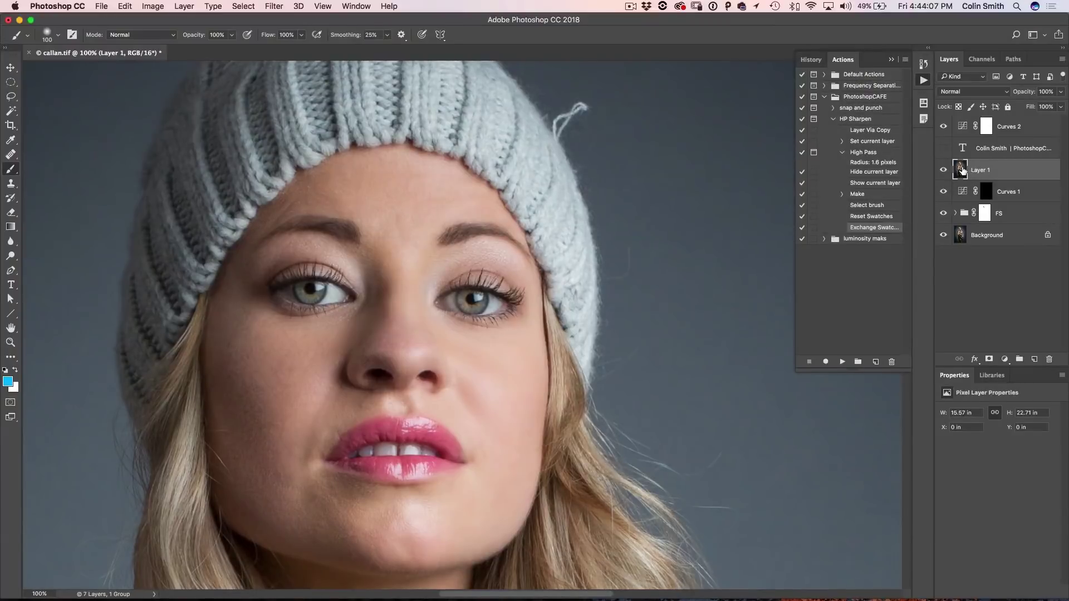
click(861, 119)
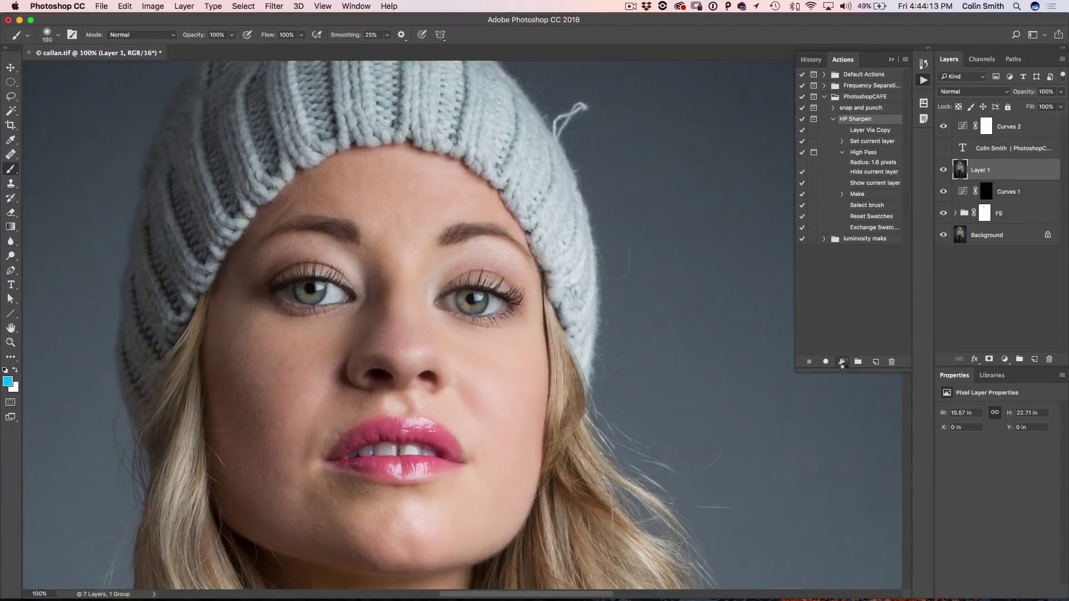
click(844, 363)
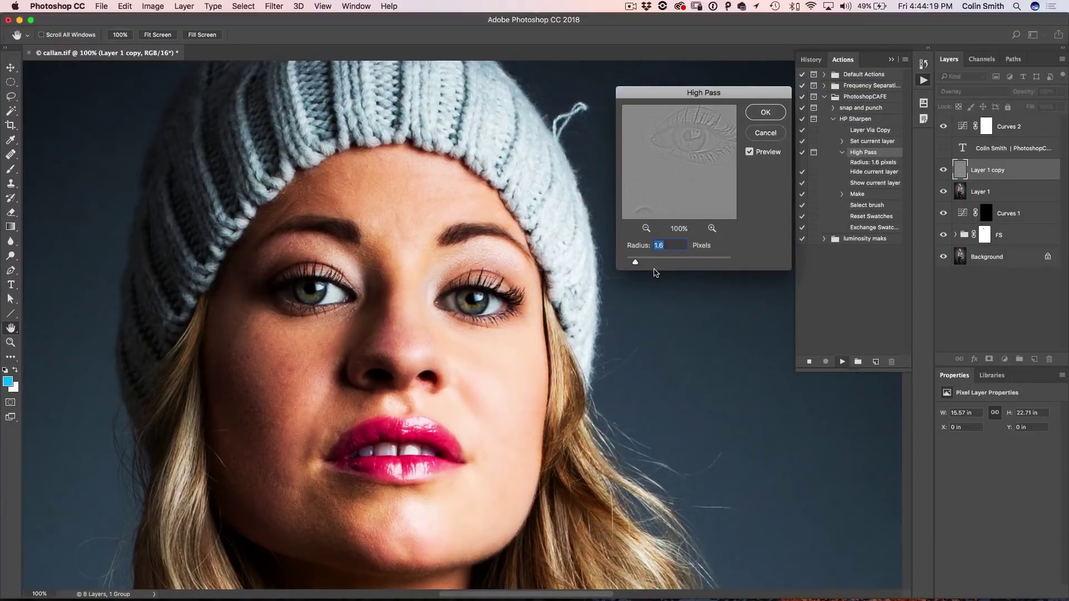
click(765, 113)
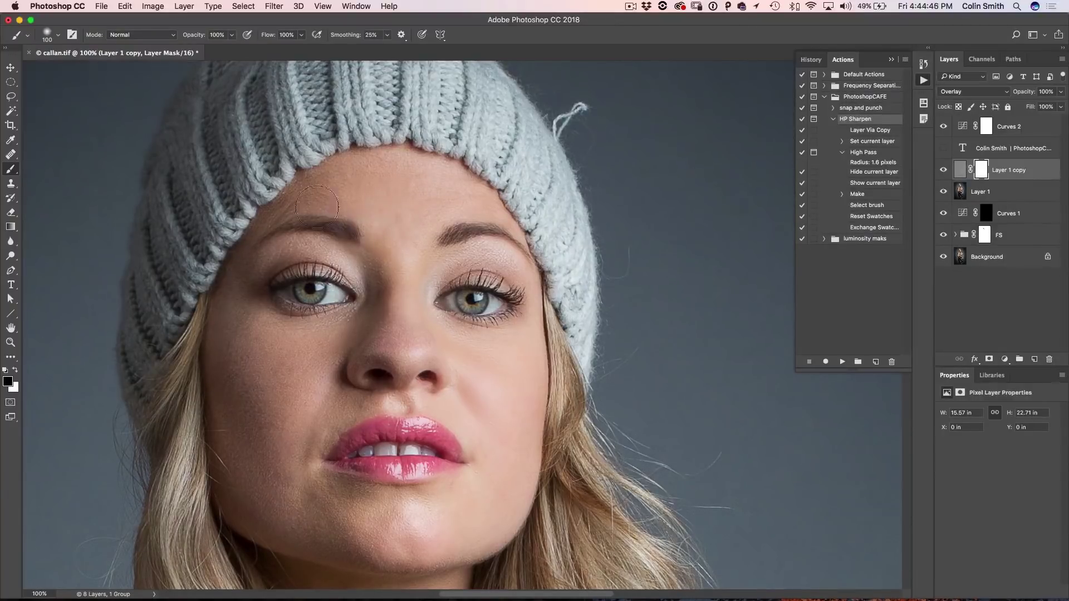
Set Smoothing to 0% and mask sharpening off the right upper eyelid, then switch to white at brush size 45
drag(346, 38, 317, 49)
mouse_move(459, 277)
mouse_down()
mouse_move(492, 272)
mouse_move(488, 307)
mouse_move(513, 330)
mouse_move(479, 294)
mouse_move(474, 270)
mouse_up()
key(x)
key(bracketleft)
key(bracketleft)
key(bracketleft)
key(bracketleft)
key(bracketleft)
key(bracketleft)
key(bracketleft)
key(bracketleft)
Toggle Layer 1 copy's visibility repeatedly to compare before and after sharpening
click(943, 172)
click(943, 172)
click(944, 172)
click(943, 171)
click(943, 172)
click(944, 172)
Zoom out to 50% and pan over the chest, hand, hair and embroidered skirt
click(11, 342)
key(alt)
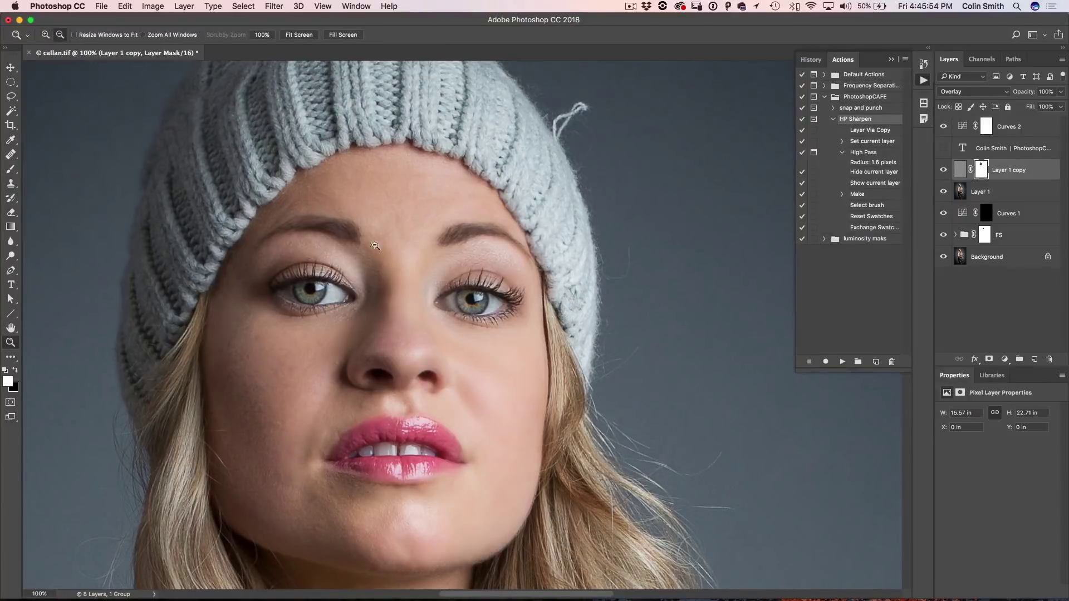
alt+click(404, 240)
alt+click(404, 240)
drag(533, 414, 506, 227)
drag(548, 449, 541, 150)
drag(551, 370, 539, 207)
drag(579, 312, 570, 224)
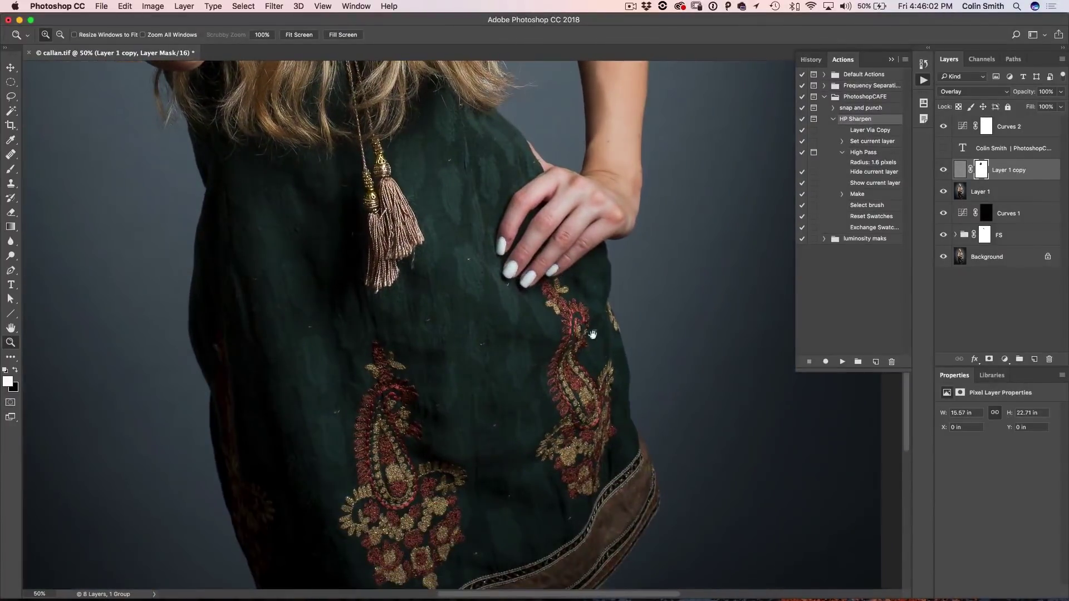
drag(579, 414, 611, 413)
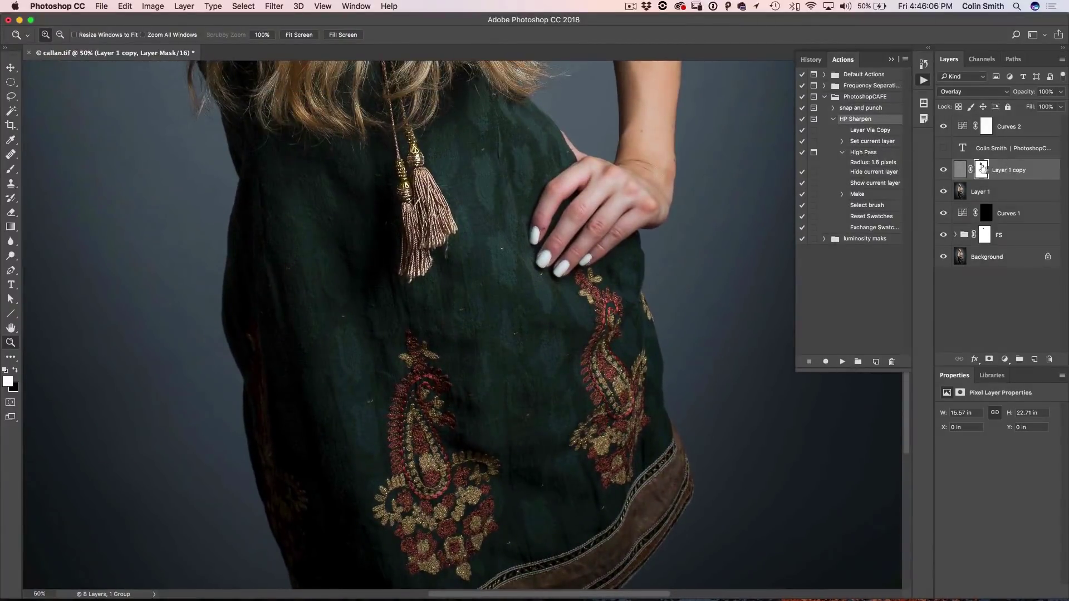
drag(451, 160, 555, 428)
drag(589, 278, 553, 375)
With a 500 px black brush, mask the sharpening off the arm, forearm and chest
key(b)
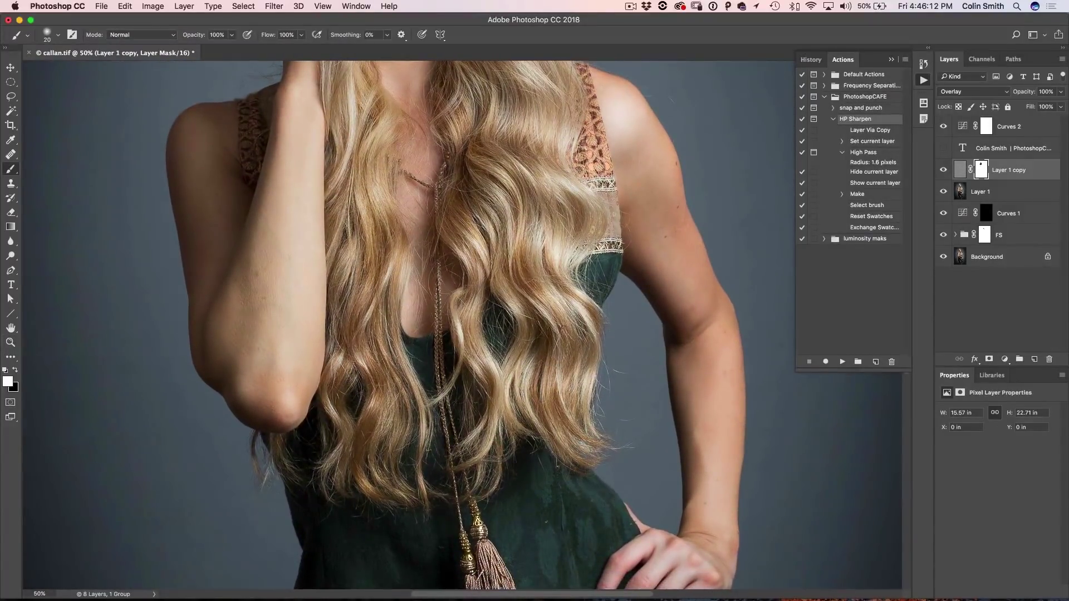
key(bracketright)
key(bracketright)
key(bracketright)
key(bracketright)
key(bracketright)
key(bracketright)
key(bracketright)
key(bracketright)
key(bracketright)
key(bracketright)
key(bracketright)
key(bracketright)
drag(509, 207, 554, 305)
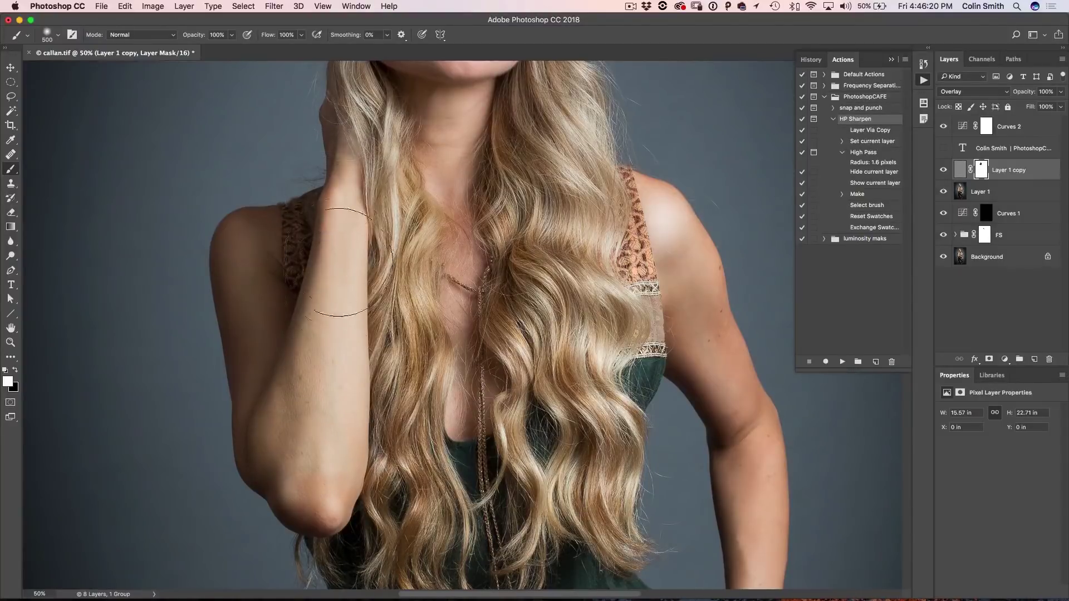
mouse_move(351, 366)
mouse_down()
mouse_move(334, 356)
mouse_move(334, 334)
mouse_up()
key(x)
mouse_move(358, 293)
mouse_down()
mouse_move(335, 395)
mouse_move(318, 382)
mouse_move(312, 457)
mouse_move(251, 260)
mouse_move(301, 258)
mouse_move(325, 171)
mouse_move(347, 338)
mouse_move(367, 253)
mouse_move(359, 129)
mouse_move(380, 147)
mouse_move(460, 319)
mouse_move(453, 462)
mouse_up()
mouse_move(394, 504)
mouse_down()
mouse_move(500, 447)
mouse_move(570, 448)
mouse_move(543, 365)
mouse_move(565, 431)
mouse_move(538, 284)
mouse_move(529, 105)
mouse_move(583, 288)
mouse_move(583, 469)
mouse_up()
With a smaller brush at 50% opacity, soften the sharpening along the hair edges, neck and right cheek
key(bracketleft)
key(bracketleft)
key(bracketleft)
key(bracketleft)
key(bracketleft)
key(bracketleft)
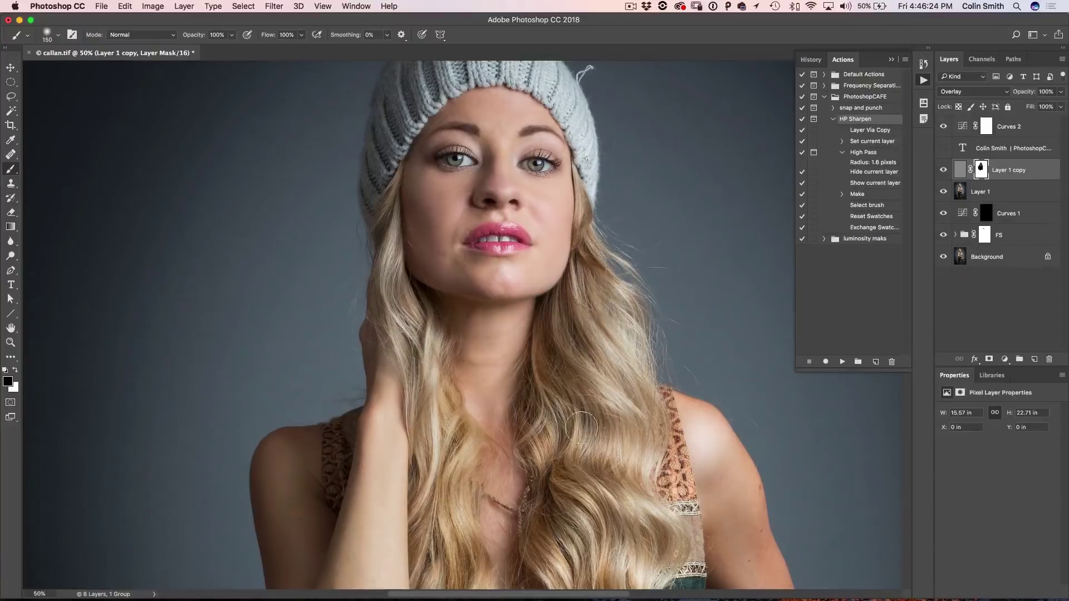
mouse_move(390, 351)
mouse_down()
mouse_move(352, 247)
mouse_move(372, 177)
mouse_move(400, 296)
mouse_up()
key(5)
mouse_move(414, 304)
mouse_down()
mouse_move(391, 224)
mouse_move(415, 361)
mouse_up()
drag(435, 397, 433, 394)
mouse_move(555, 195)
mouse_down()
mouse_move(575, 175)
mouse_move(580, 203)
mouse_up()
Restore brush opacity to 100% and bring the shoulder and the hand on the hip into view
drag(623, 530, 573, 307)
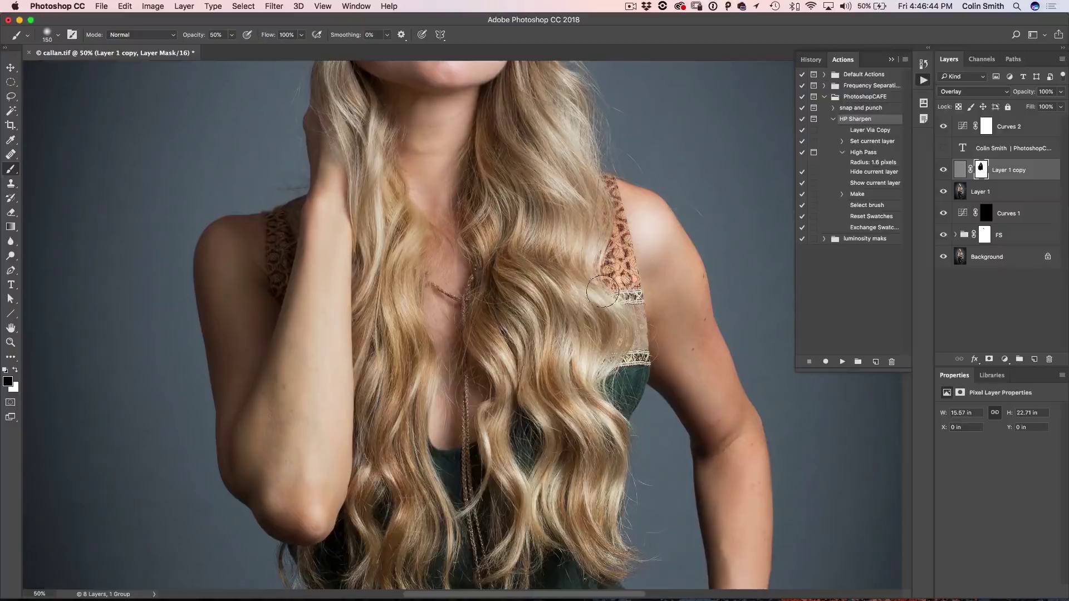
key(0)
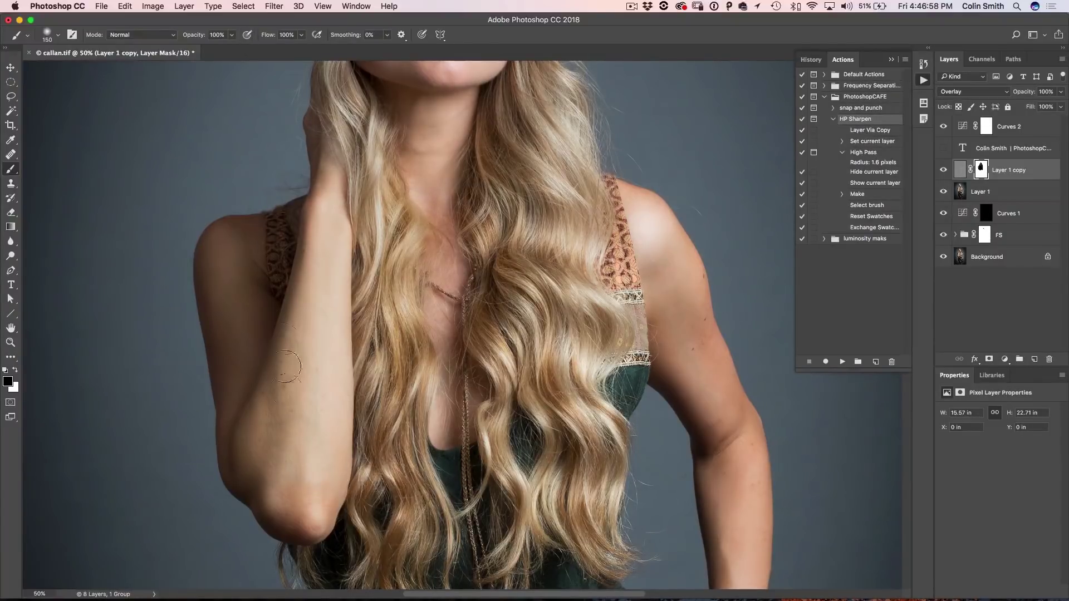
drag(492, 356, 400, 245)
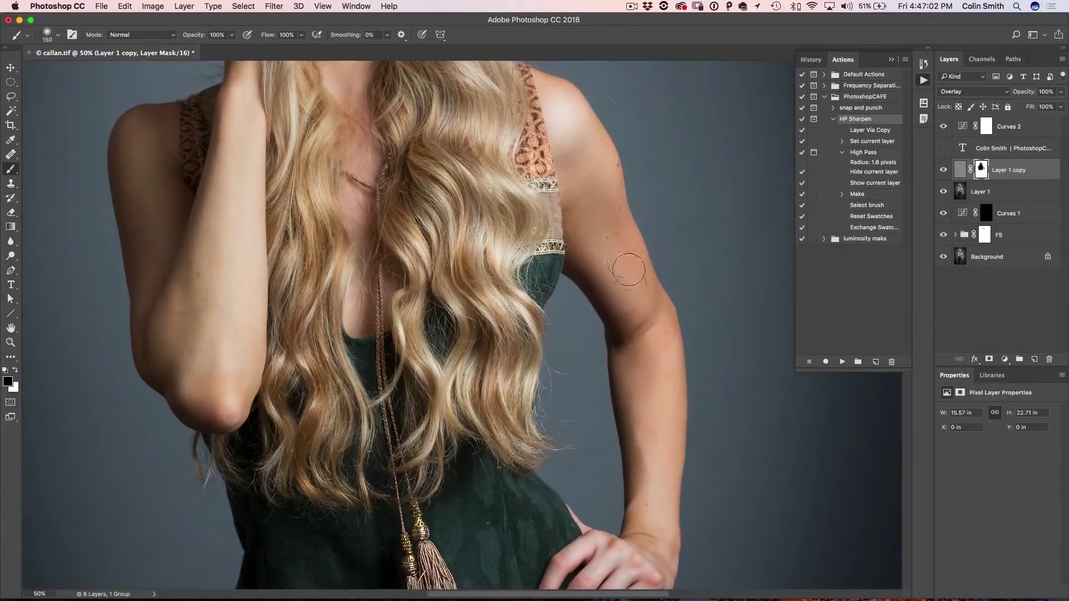
drag(637, 513, 603, 322)
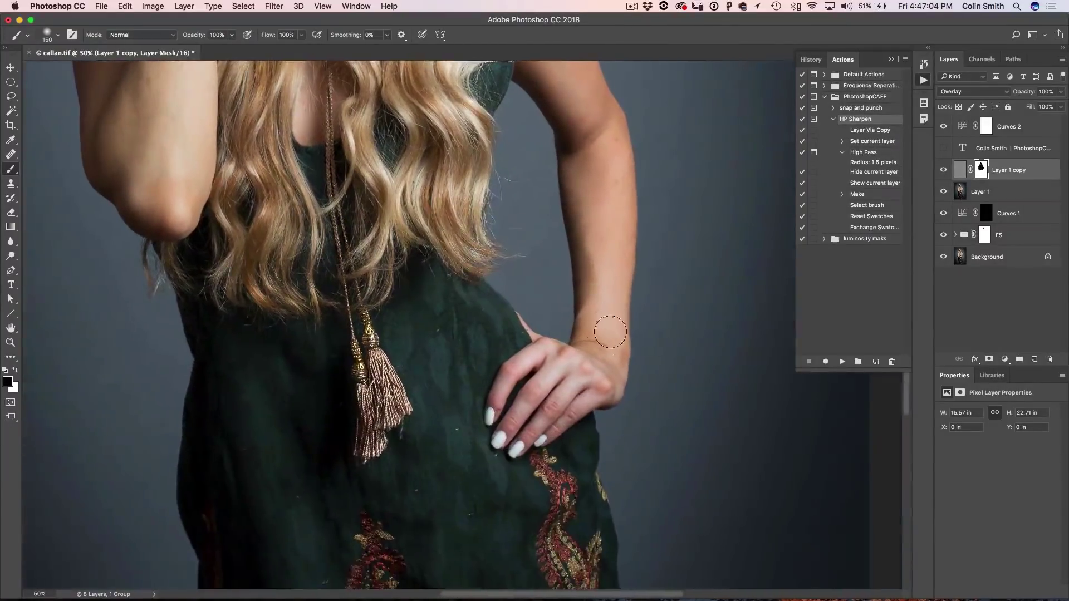